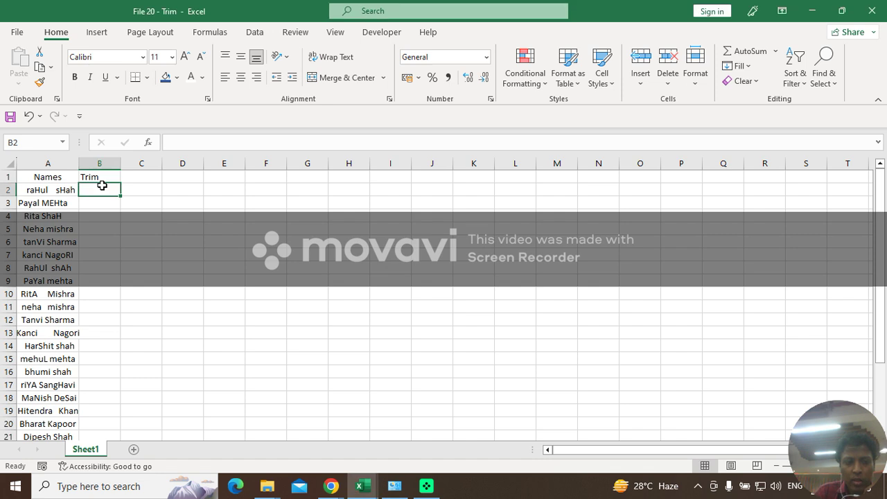
Enter the formula =TRIM(A2) in cell B2 and fill it down the Trim column beside all the names.
key(Left)
key(Right)
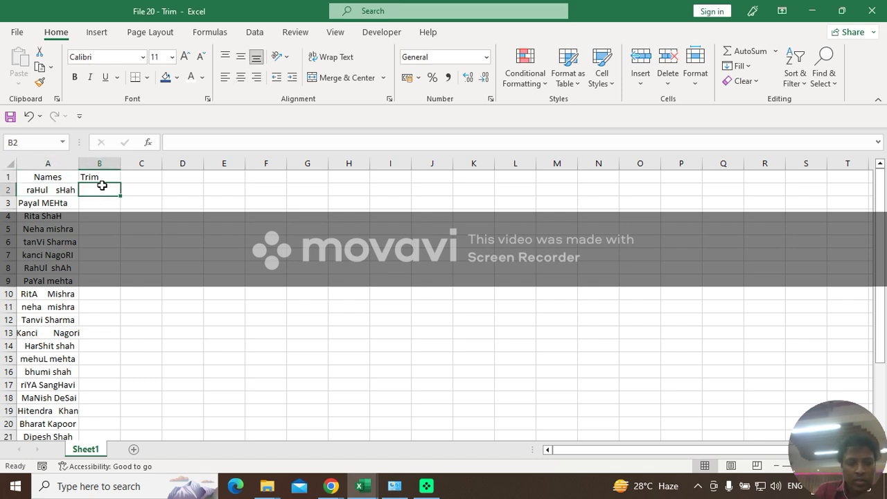
key(Left)
key(Right)
text(=tri)
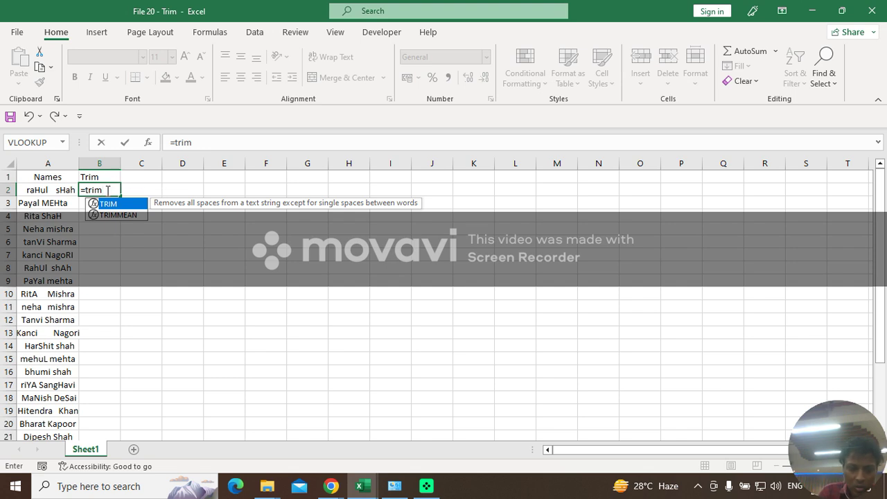
text(()
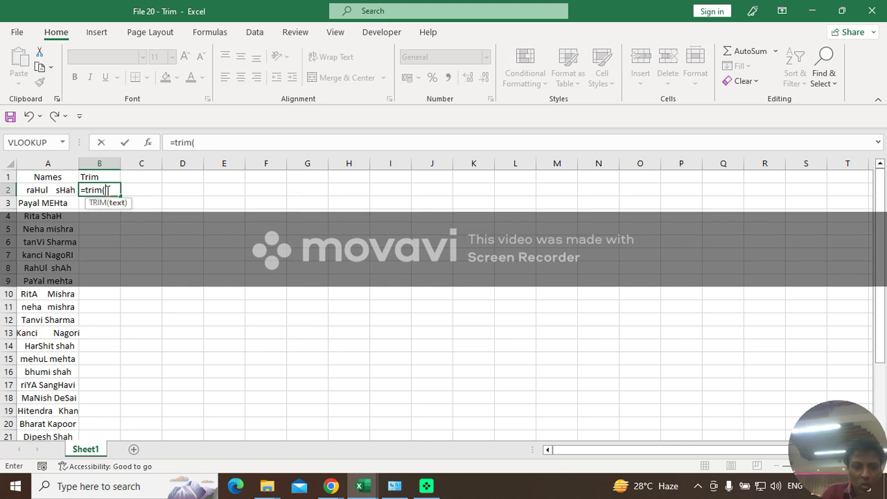
click(43, 190)
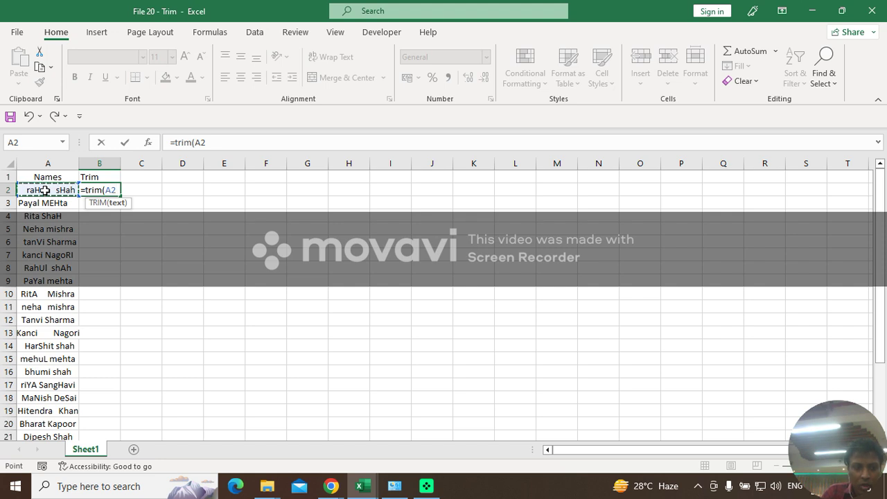
text())
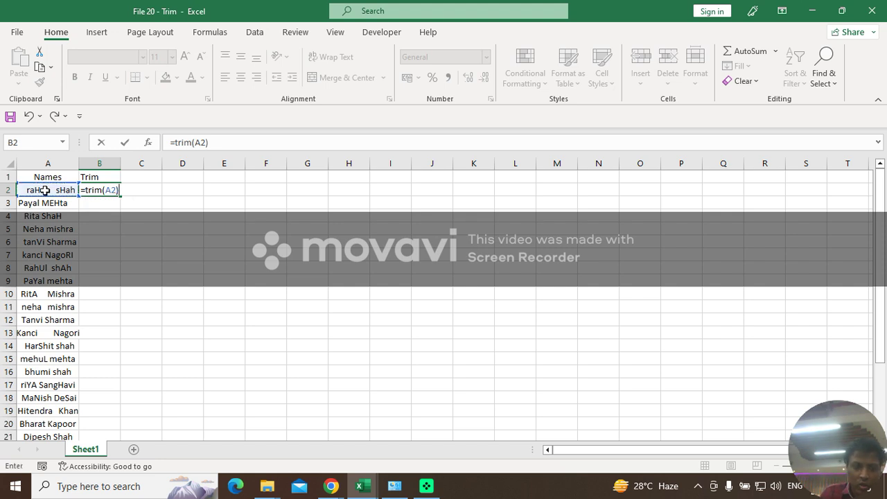
key(Return)
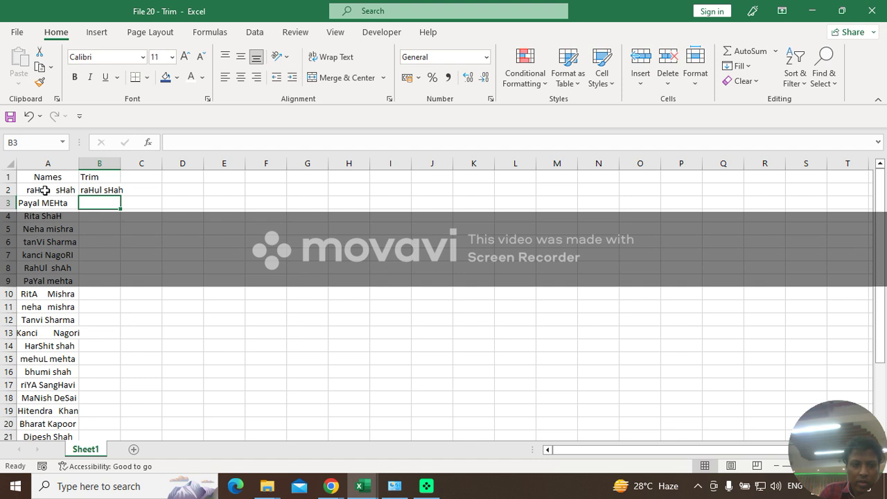
click(102, 190)
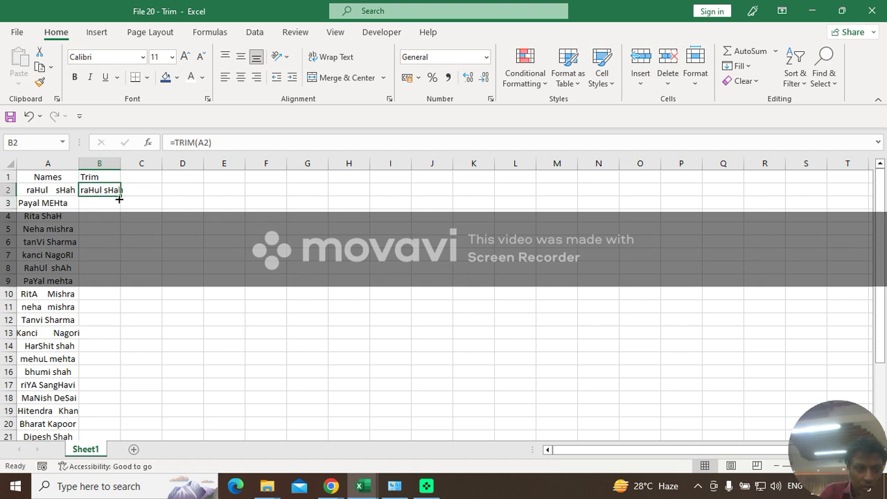
double_click(119, 199)
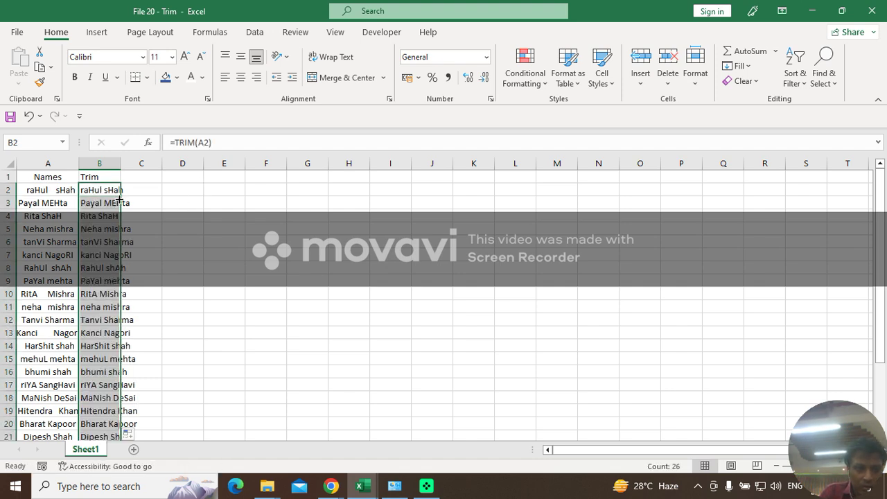
Apply all borders to columns A and B and widen both columns so the names fit.
click(59, 161)
drag(60, 159, 123, 160)
drag(62, 162, 83, 166)
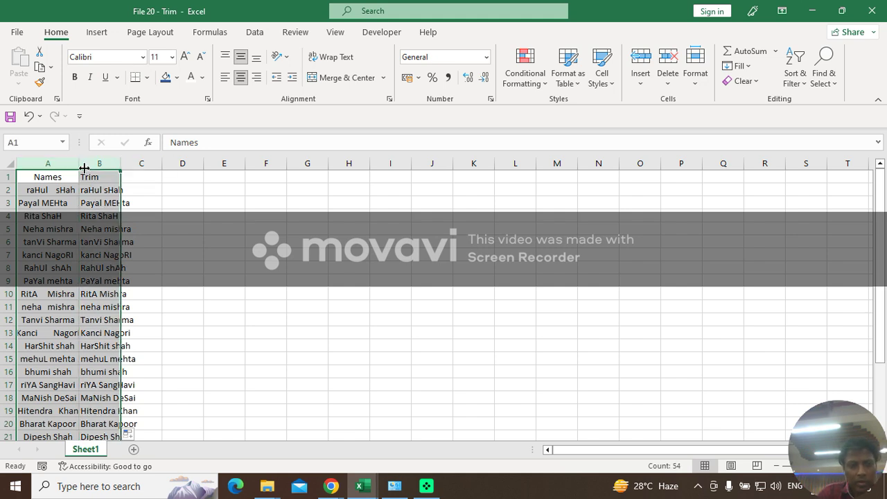
click(147, 78)
click(168, 207)
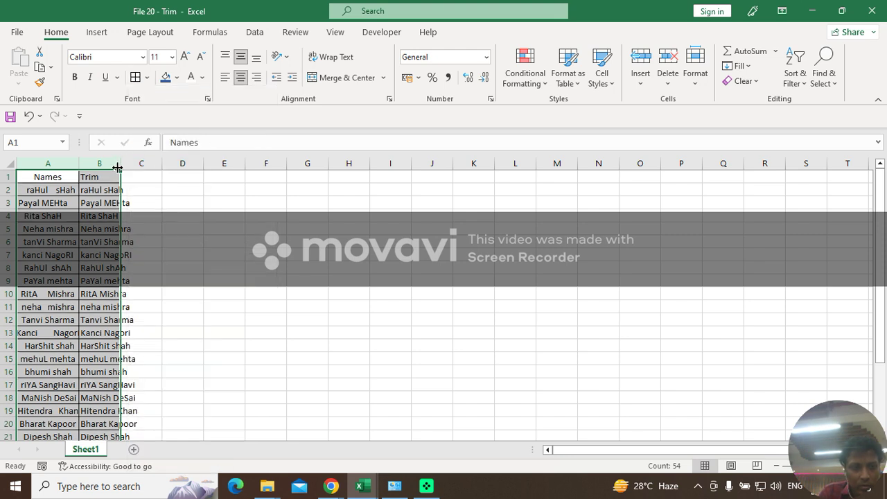
drag(119, 167, 155, 167)
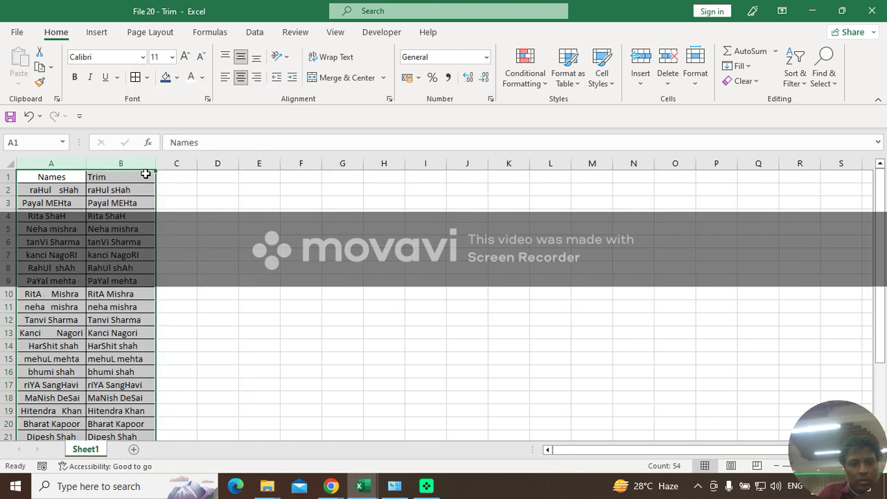
Fill columns A and B with a lighter shade of Gray, Accent 3.
click(148, 82)
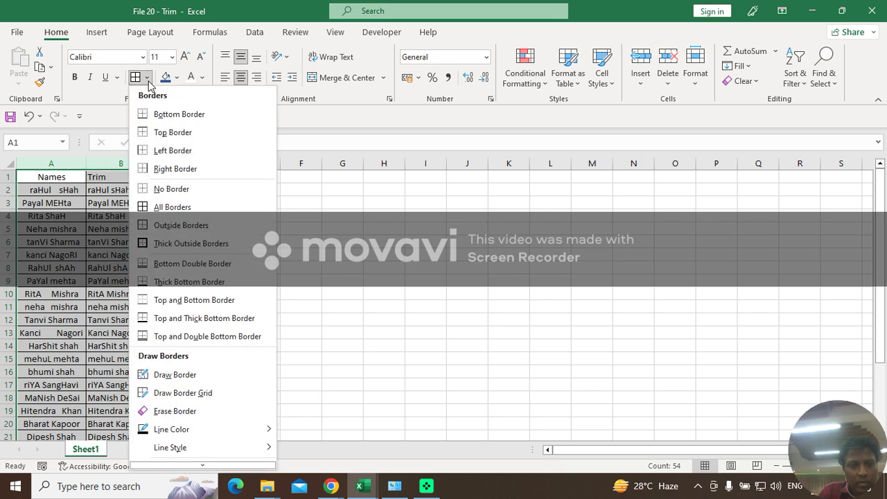
click(177, 78)
click(178, 78)
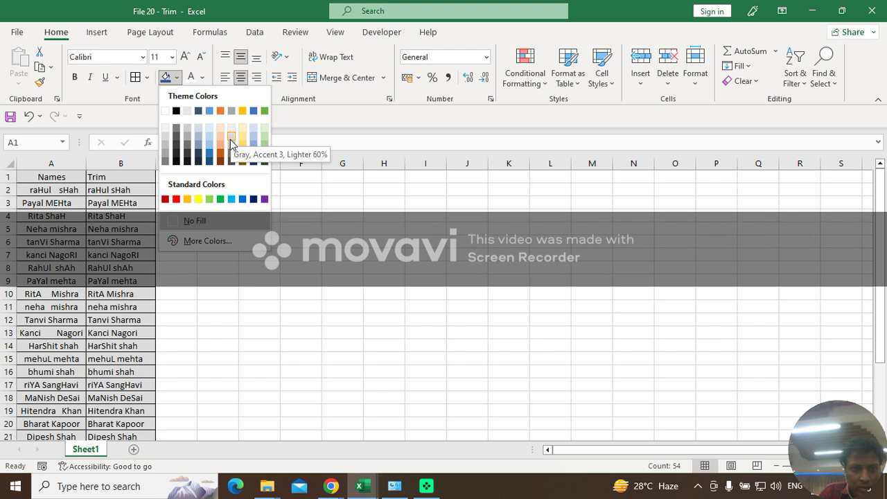
click(231, 147)
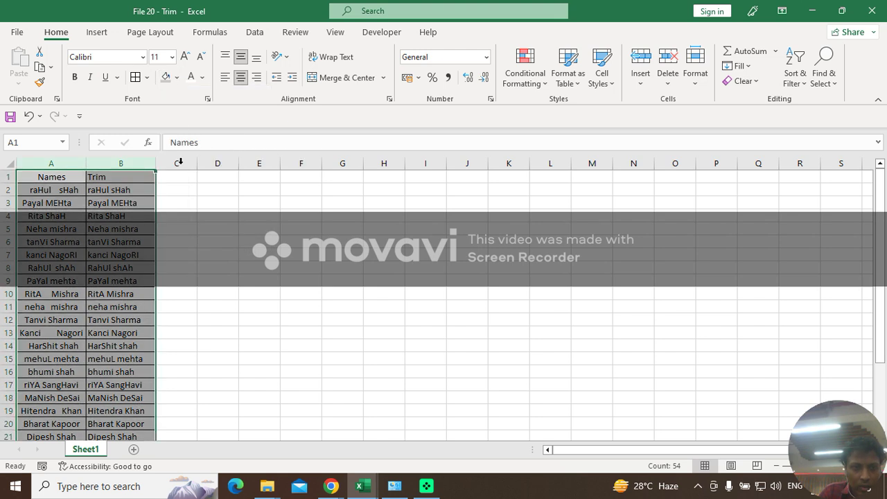
Give column B the darkest Gray, Accent 3 fill and make its text white.
click(135, 164)
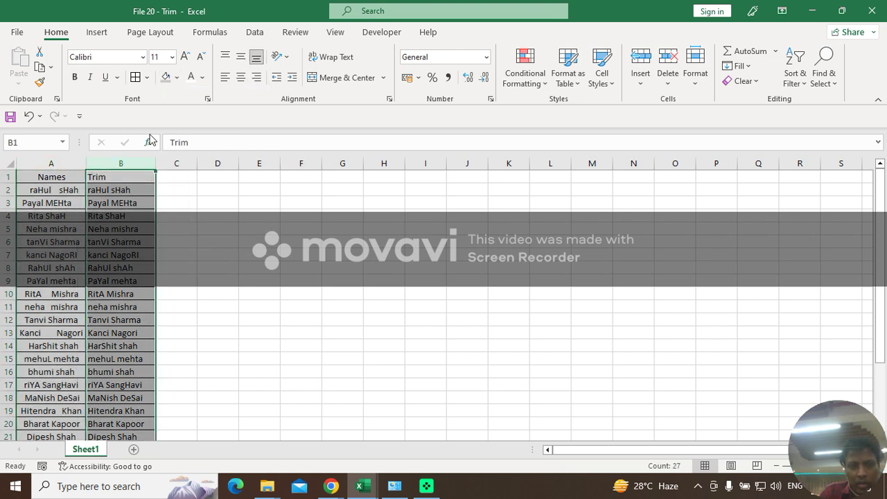
click(177, 77)
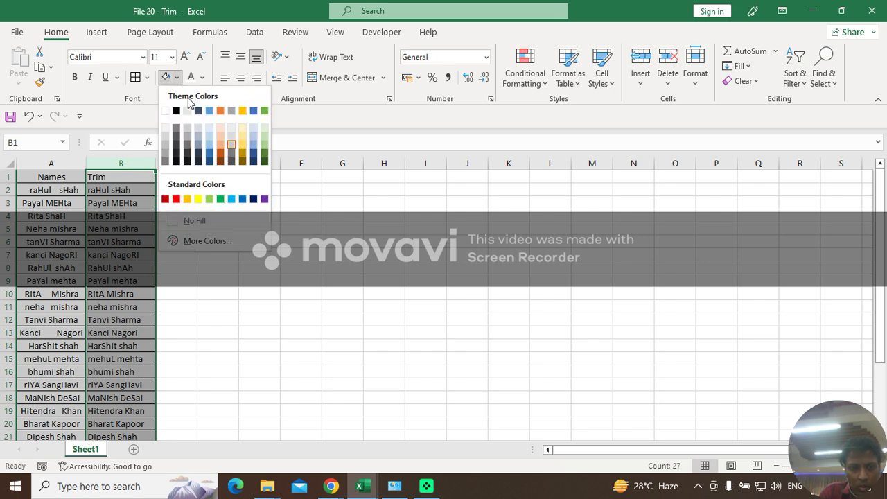
click(232, 161)
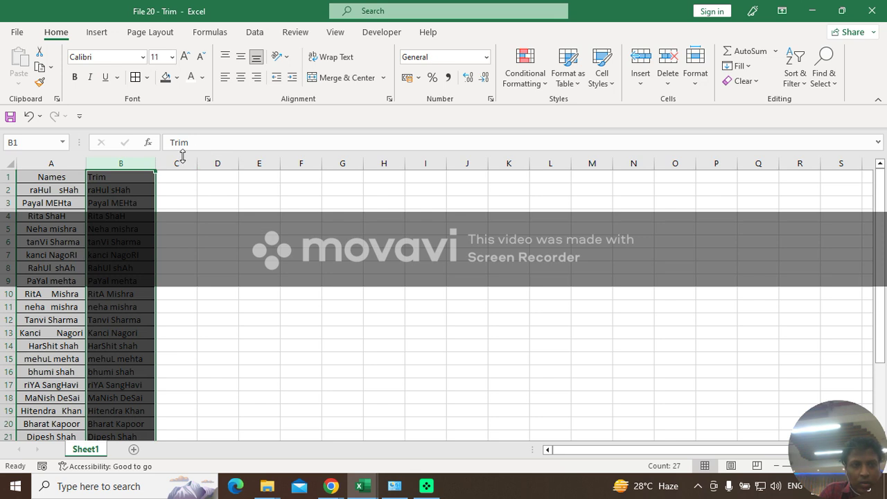
click(189, 79)
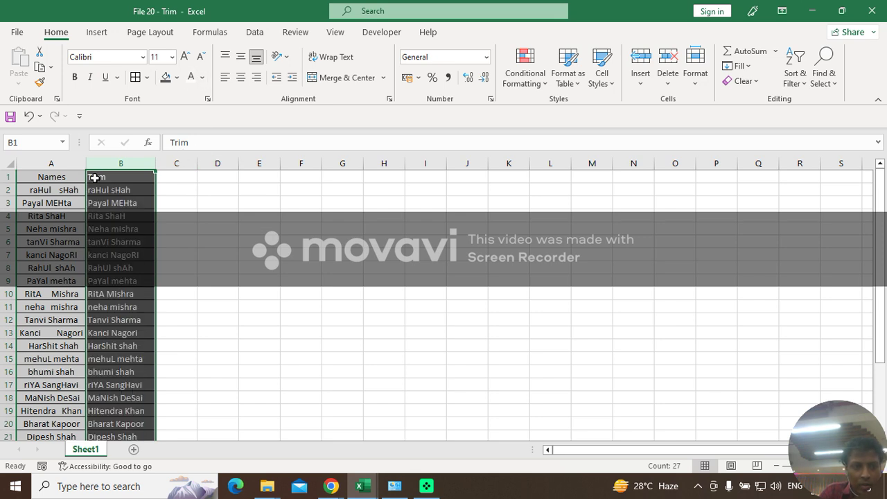
Centre the contents of column B horizontally and vertically.
click(241, 78)
click(240, 57)
click(119, 175)
key(Left)
key(Right)
key(Left)
key(Right)
key(Left)
key(Right)
key(Left)
key(Right)
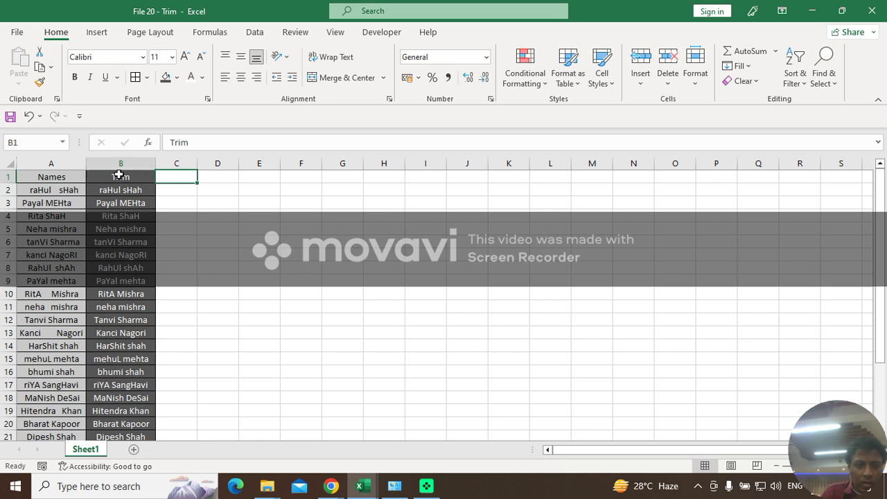
key(Left)
key(Left)
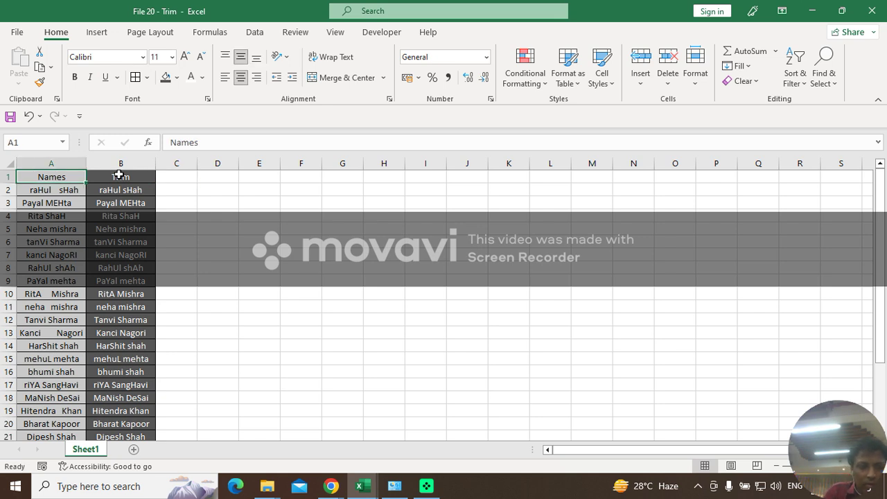
Apply all borders and a thick outside border to columns A and B.
drag(80, 164, 108, 162)
click(111, 167)
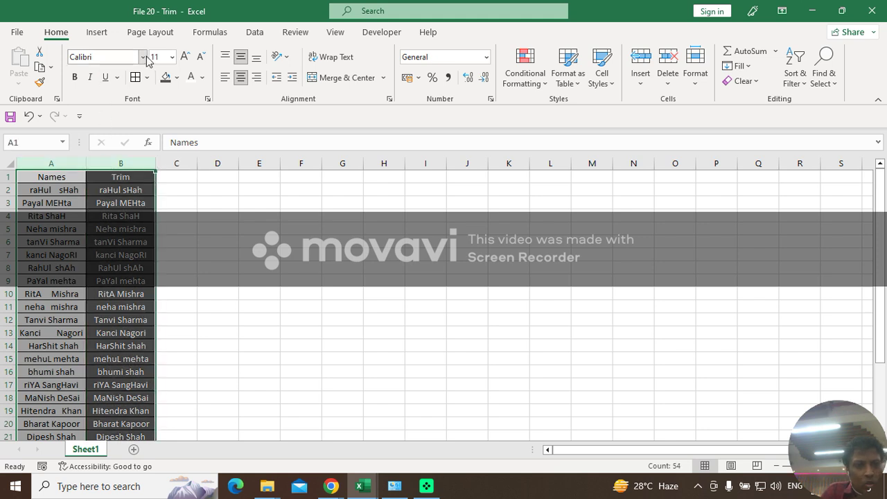
click(148, 77)
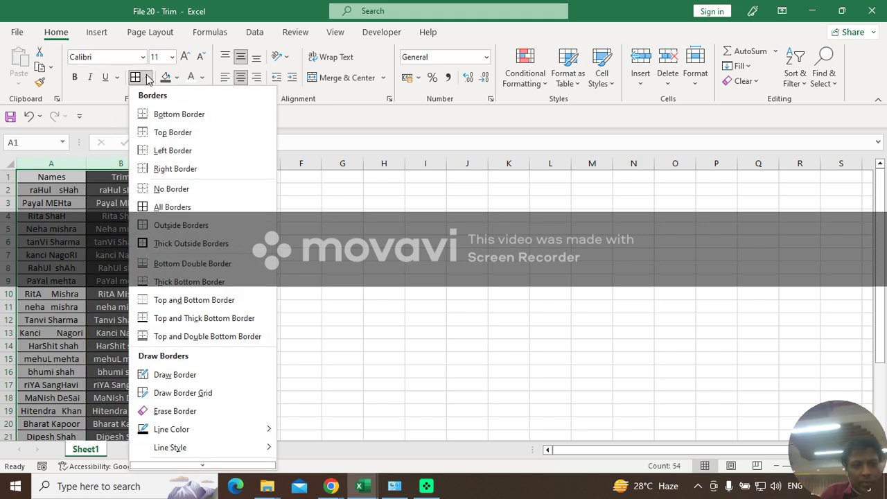
click(166, 207)
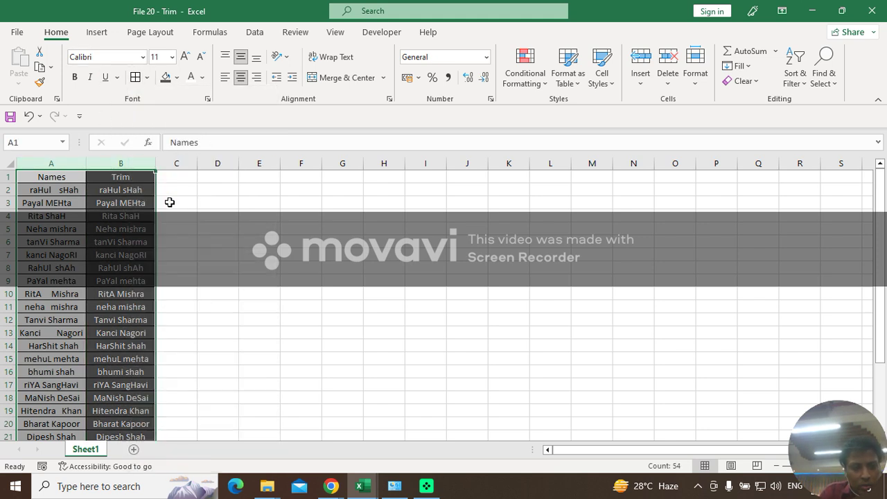
click(148, 77)
click(171, 244)
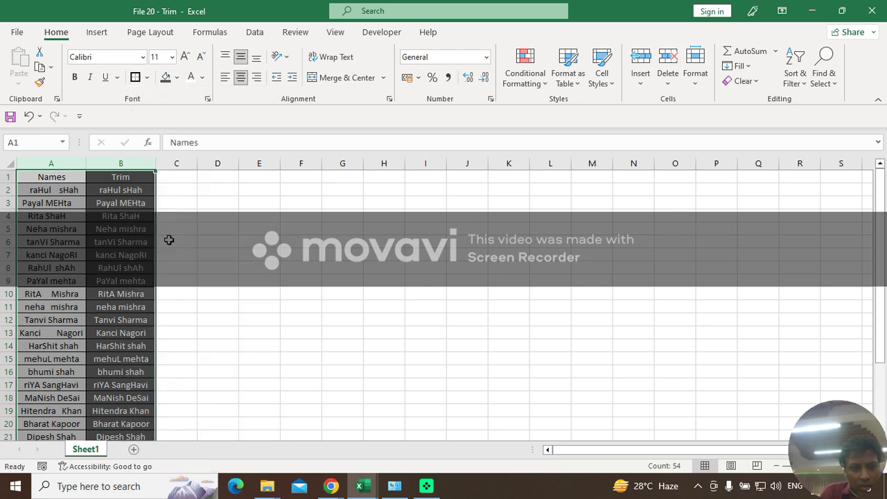
click(194, 182)
key(ctrl+z)
click(194, 182)
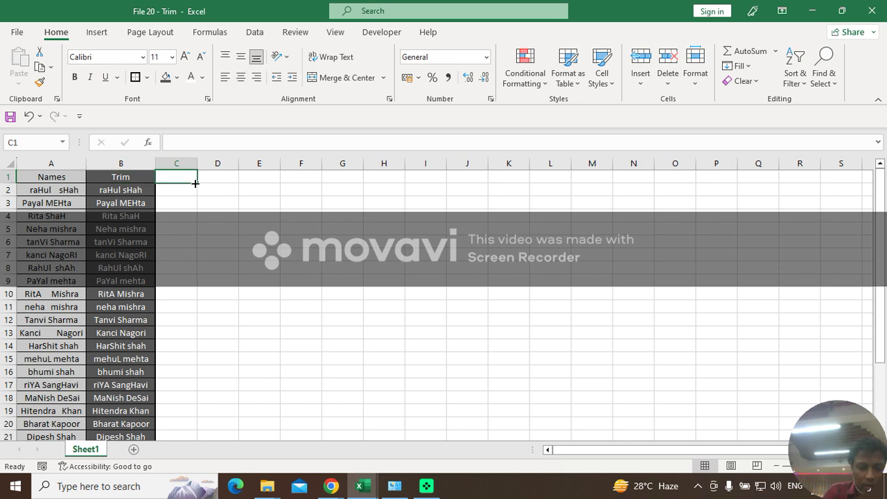
text(trim)
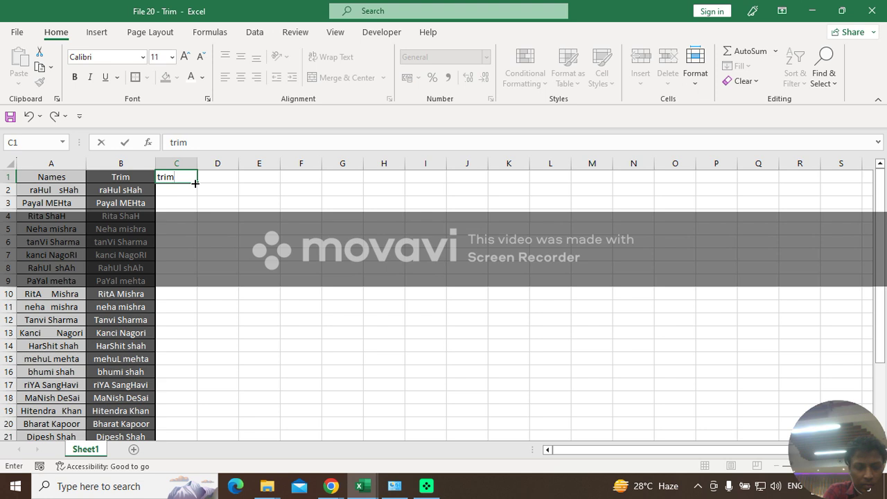
key(Escape)
key(Left)
key(Left)
key(Right)
key(Right)
key(Left)
key(Left)
Compare the original name in A2 with its TRIM formula and result in B2.
key(Down)
key(Right)
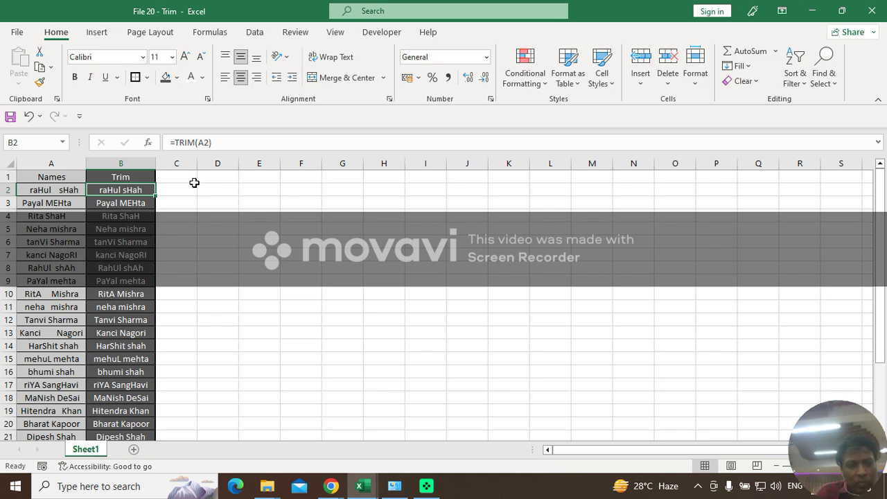
key(Left)
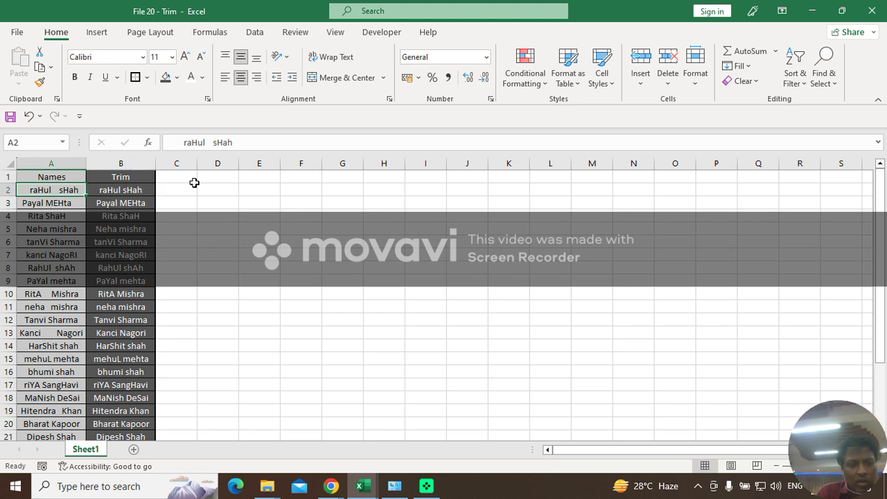
key(Right)
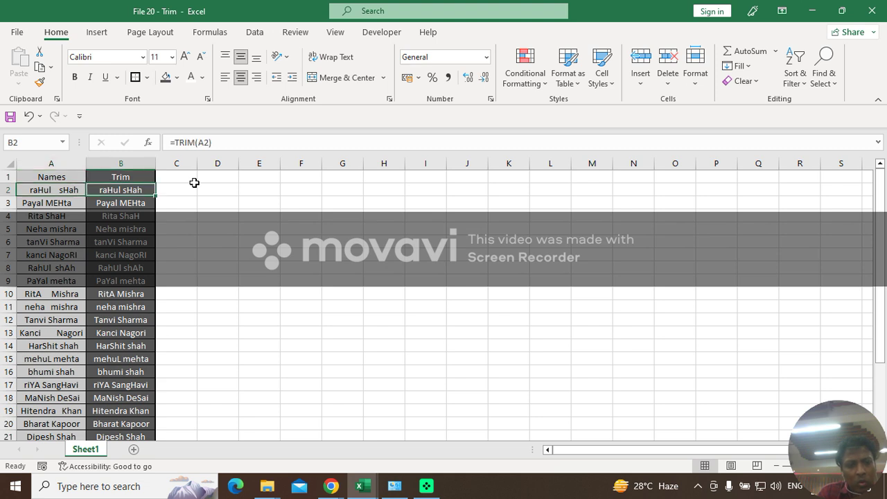
key(Right)
key(Left)
key(Left)
key(Right)
key(Right)
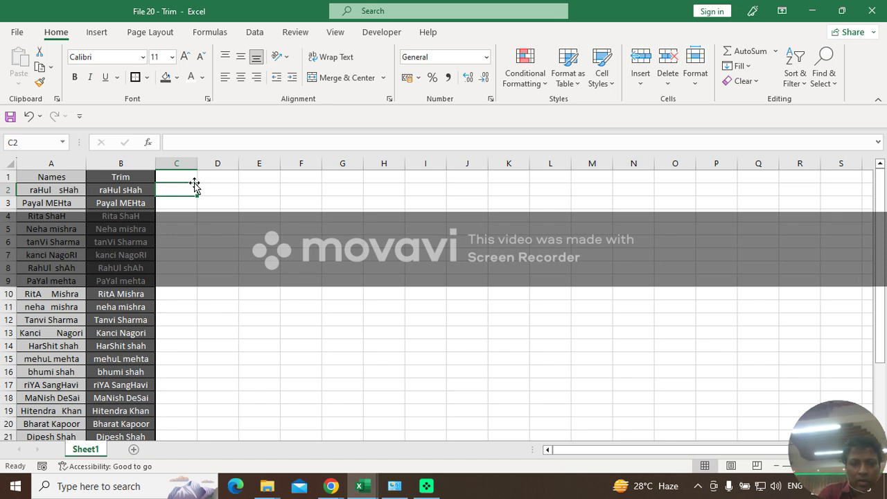
key(Left)
key(Right)
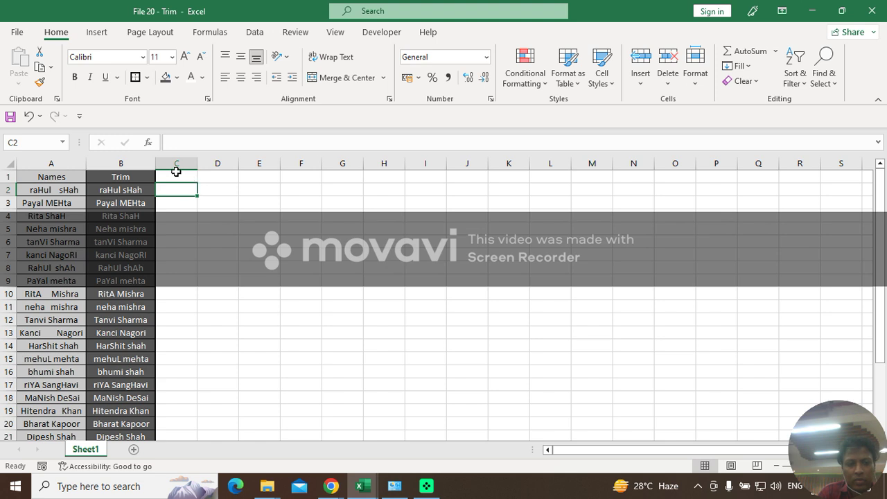
click(174, 171)
key(Left)
key(Left)
key(Right)
key(Right)
key(Left)
key(Left)
key(Right)
key(Right)
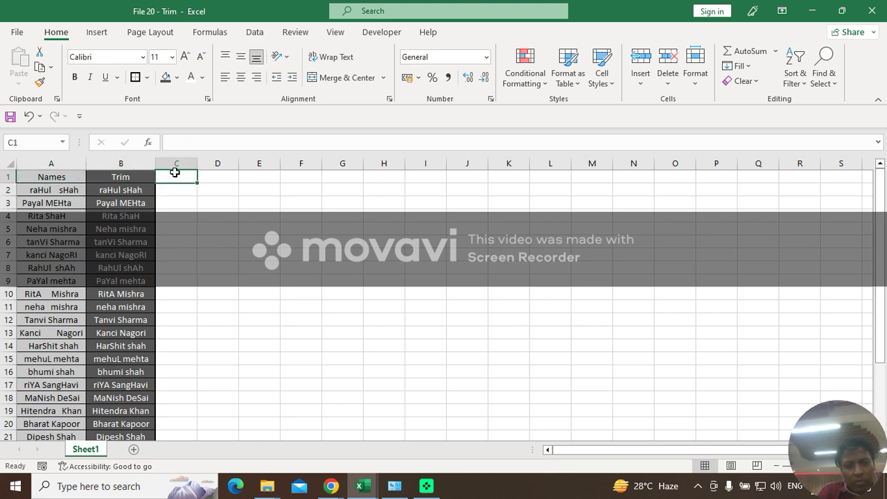
key(Left)
key(Left)
key(Right)
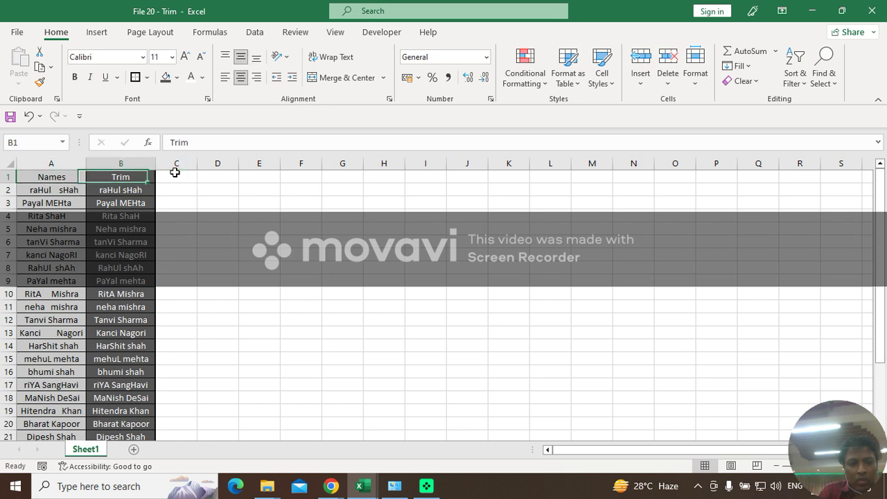
Enter the header "trim" in cell C1.
key(Right)
text(trim)
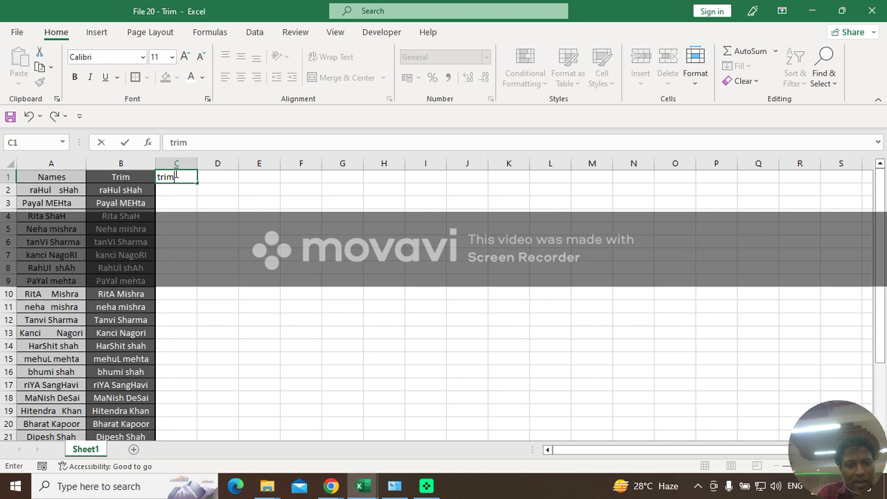
key(Return)
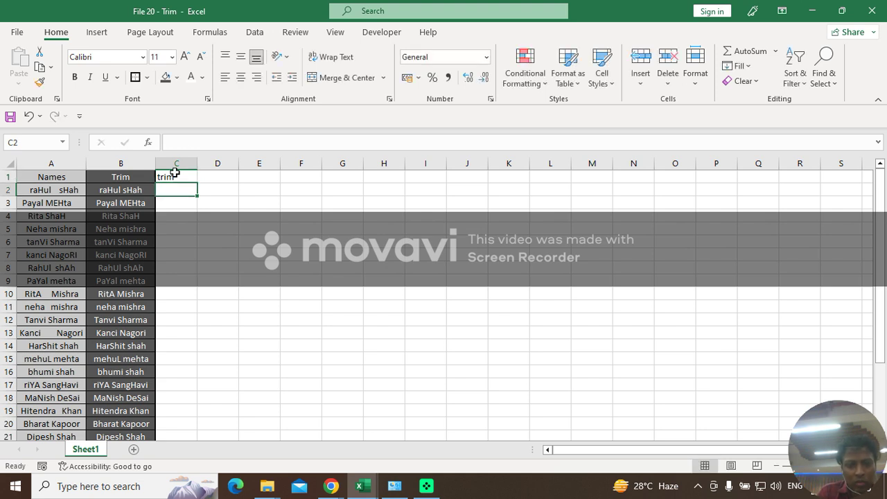
Copy the formatted "Trim" header from B1 into C1, replacing the plain header text.
key(Left)
key(Up)
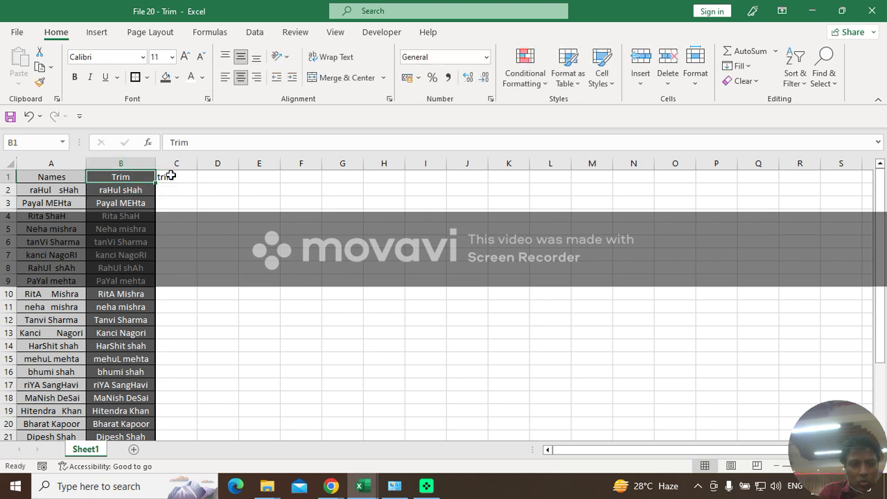
key(ctrl+c)
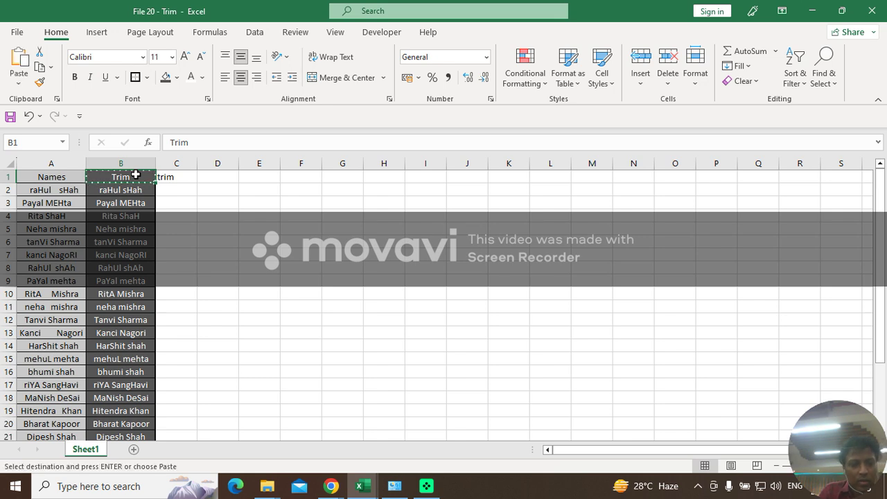
key(Right)
key(ctrl+v)
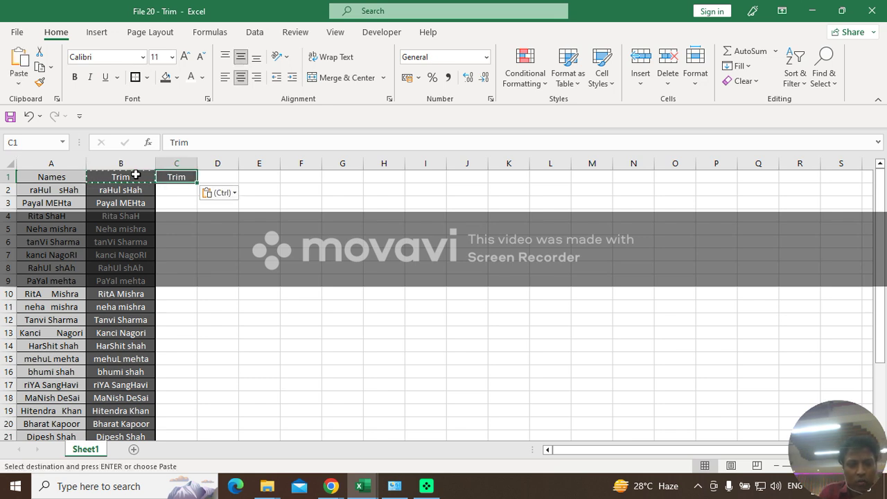
Enter the formula =TRIM(A2) in cell C2.
key(Down)
key(Left)
key(Left)
key(Right)
key(Right)
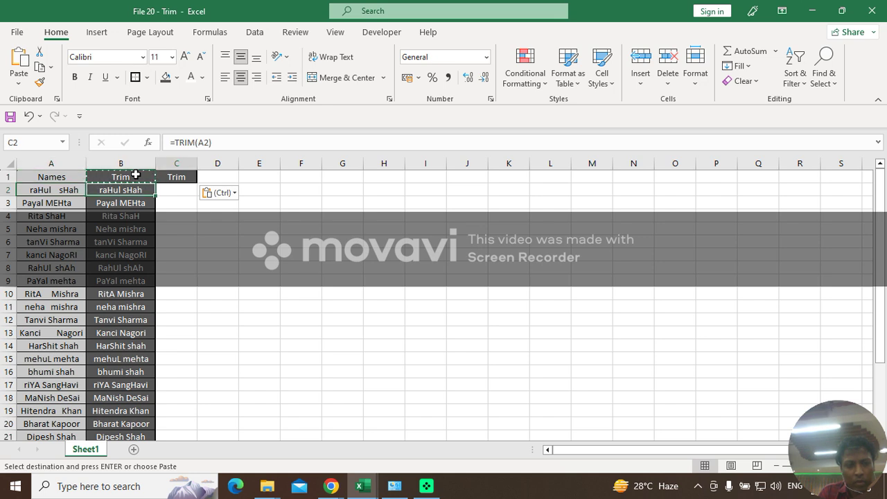
text(=)
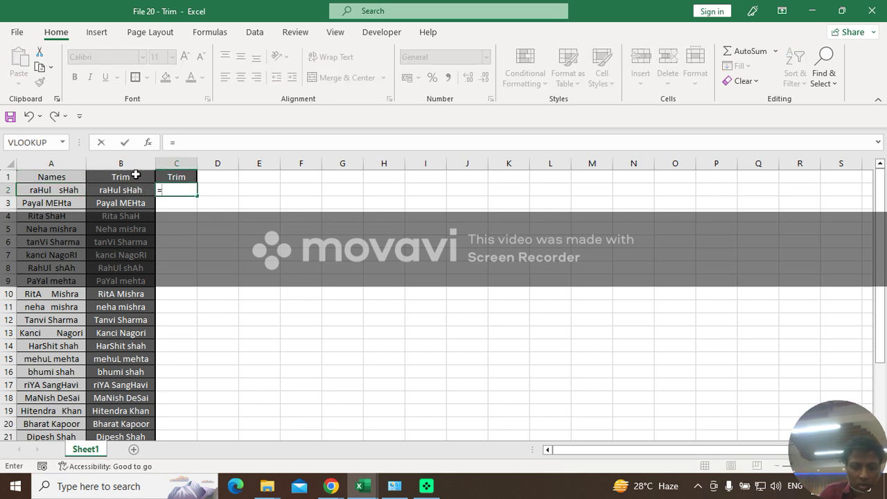
text(tri)
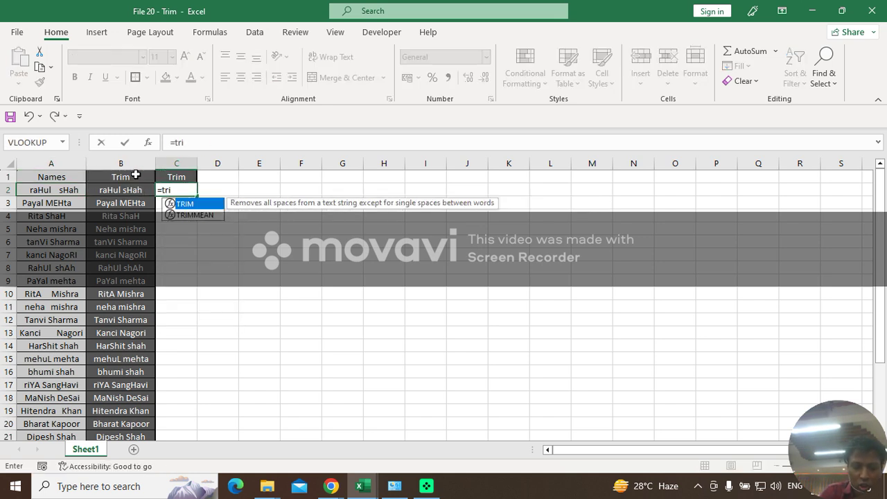
text(m()
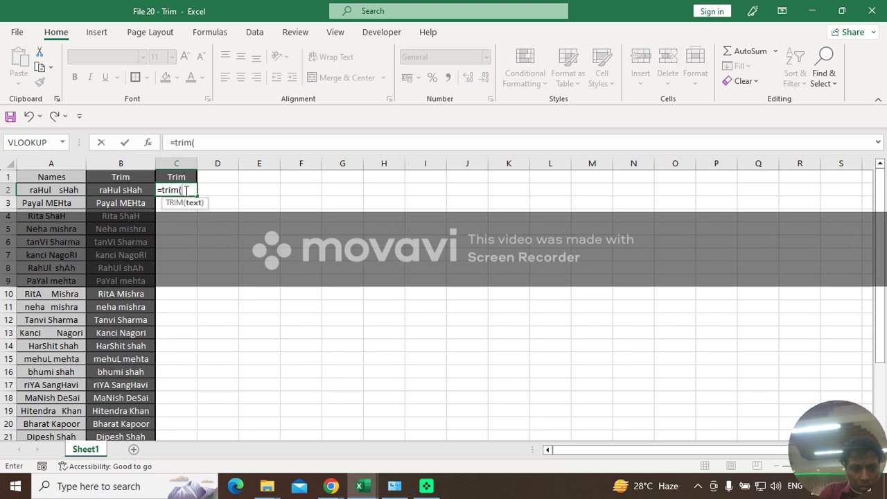
click(73, 189)
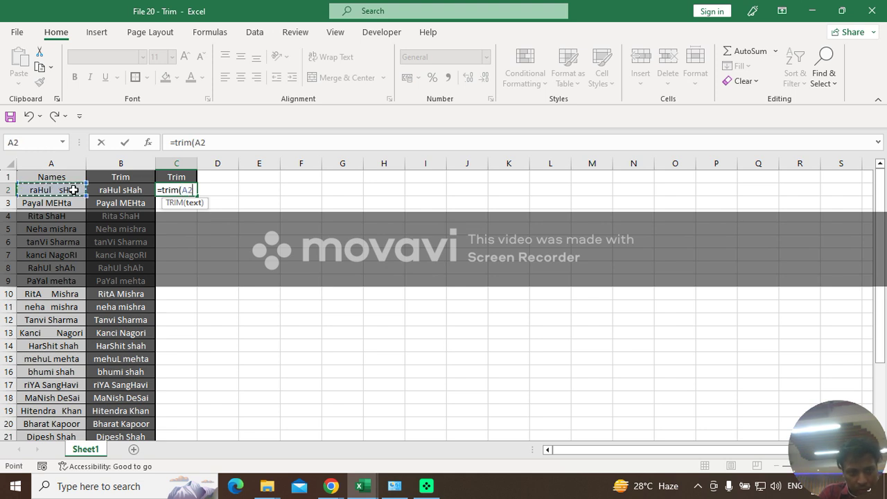
text())
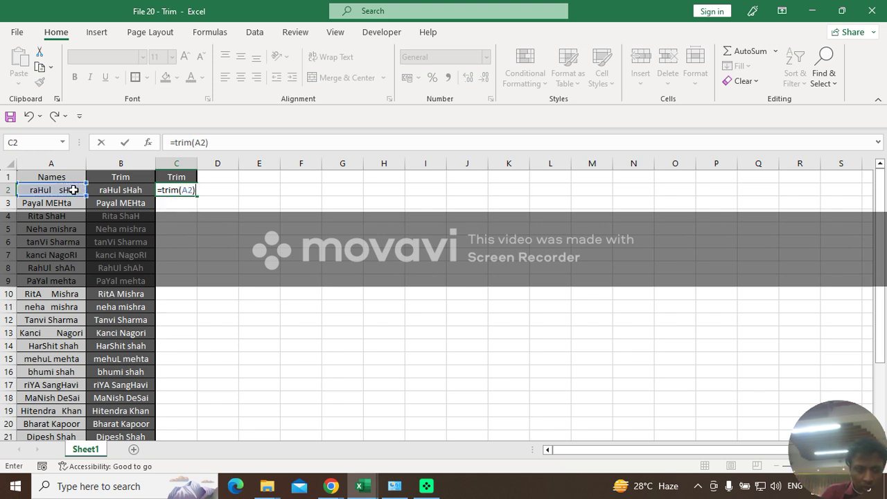
key(Return)
Fill the TRIM formula in C2 down the whole list and widen column C to fit the names.
key(Up)
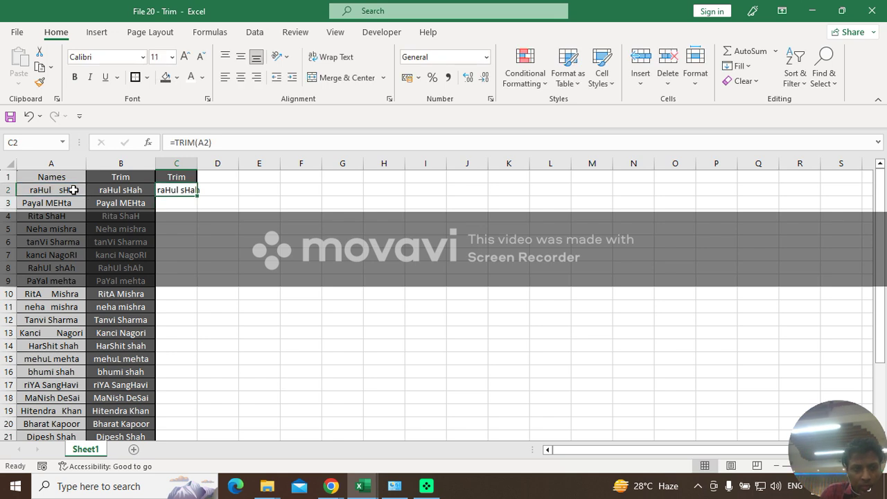
double_click(198, 195)
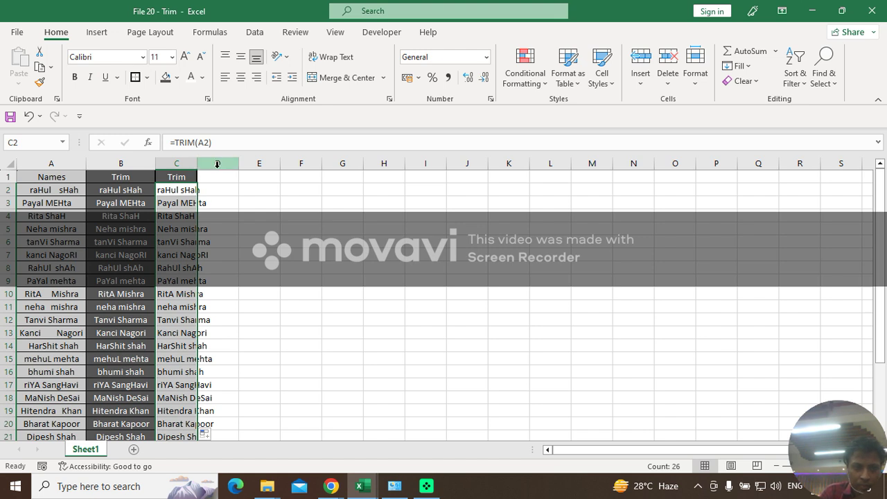
drag(197, 163, 227, 166)
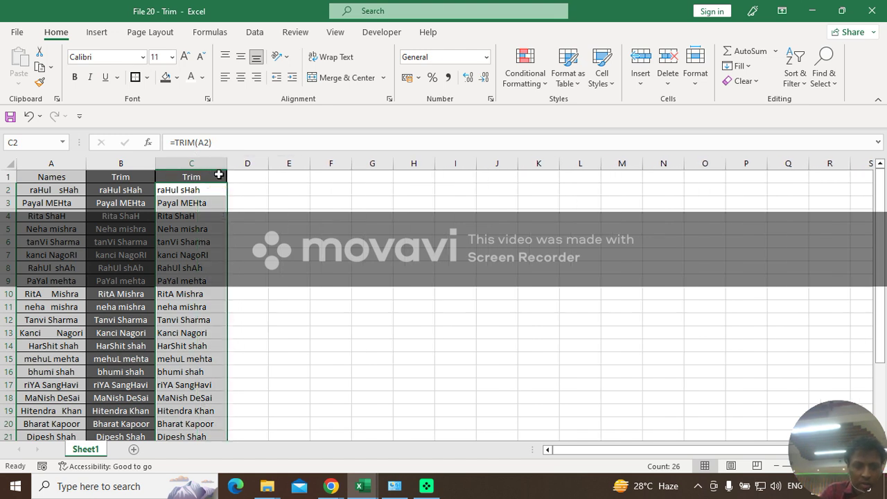
Compare the original name in A2 with the TRIM formulas in B2 and C2.
click(184, 195)
key(Left)
key(Left)
key(Right)
key(Right)
key(Left)
key(Left)
key(Right)
Copy the formatting of column B onto the whole of column C with Format Painter.
click(120, 164)
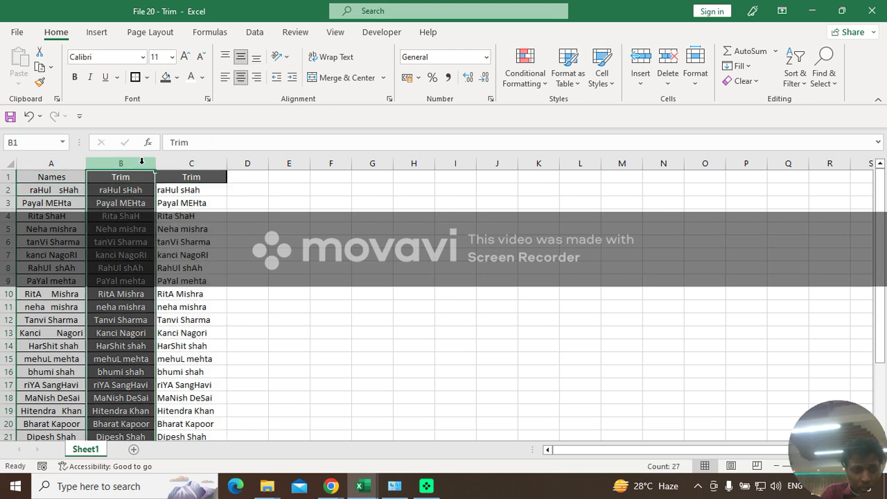
click(40, 66)
click(40, 82)
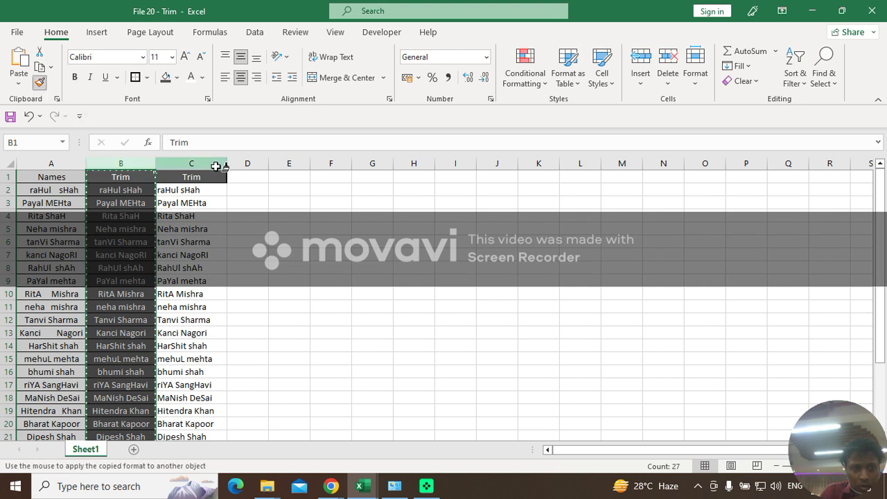
click(196, 177)
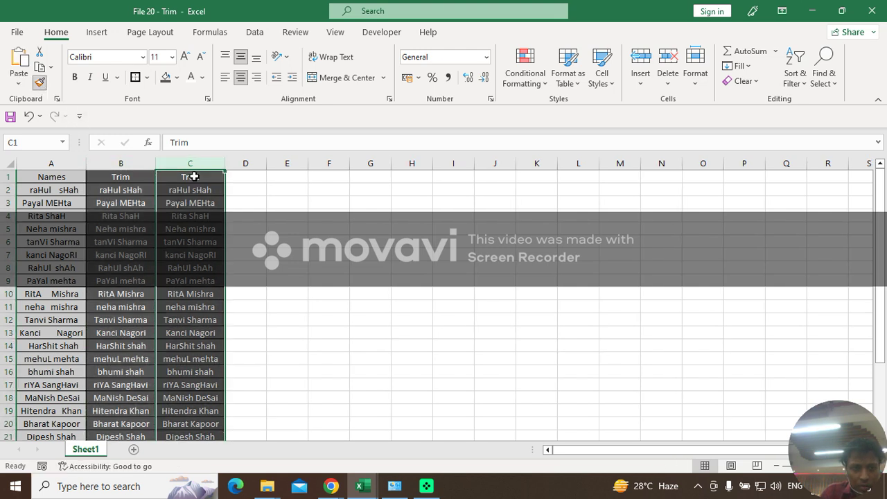
Review row 2 across columns A to C, checking the original name against both trimmed versions.
click(244, 189)
key(Left)
key(Left)
key(Left)
key(Right)
key(Right)
key(Left)
key(Left)
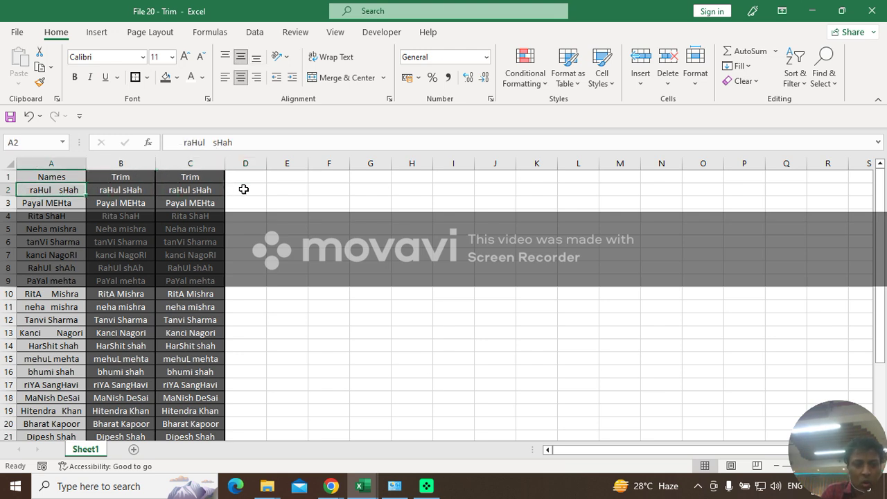
key(Right)
key(Right)
key(Right)
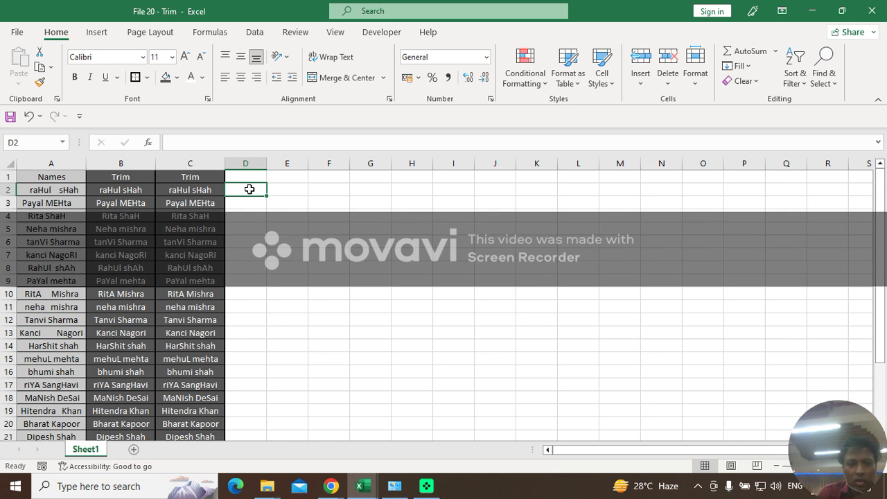
Apply all borders and a thick outside border to columns A to C.
drag(52, 163, 188, 176)
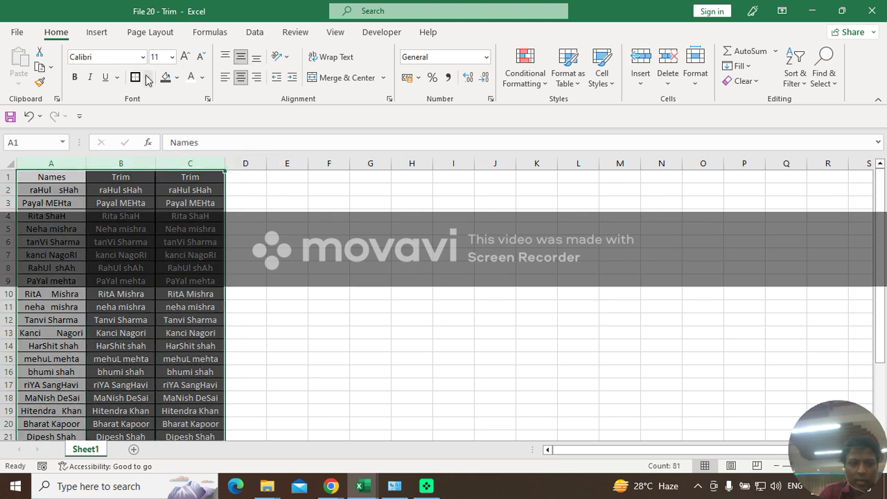
click(147, 78)
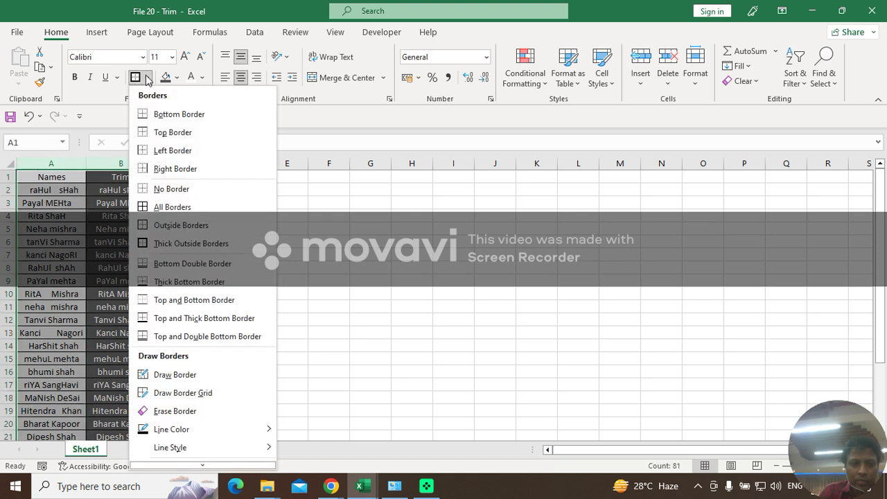
click(169, 207)
click(146, 78)
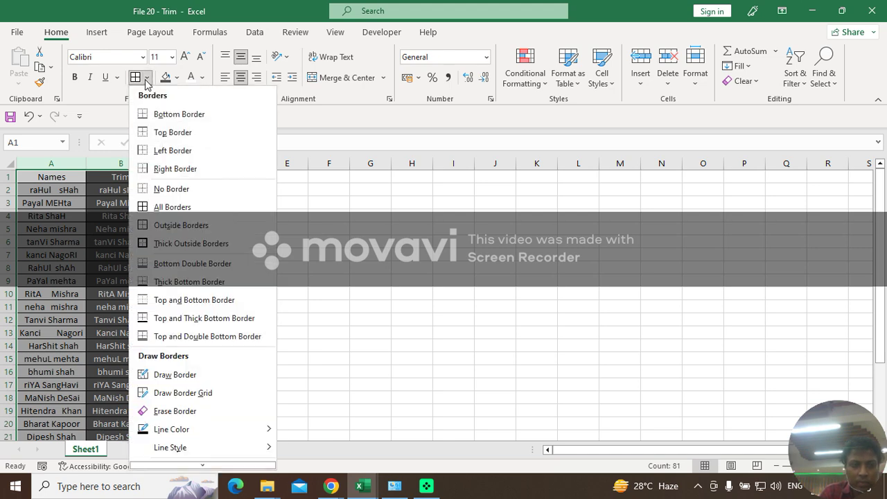
click(172, 243)
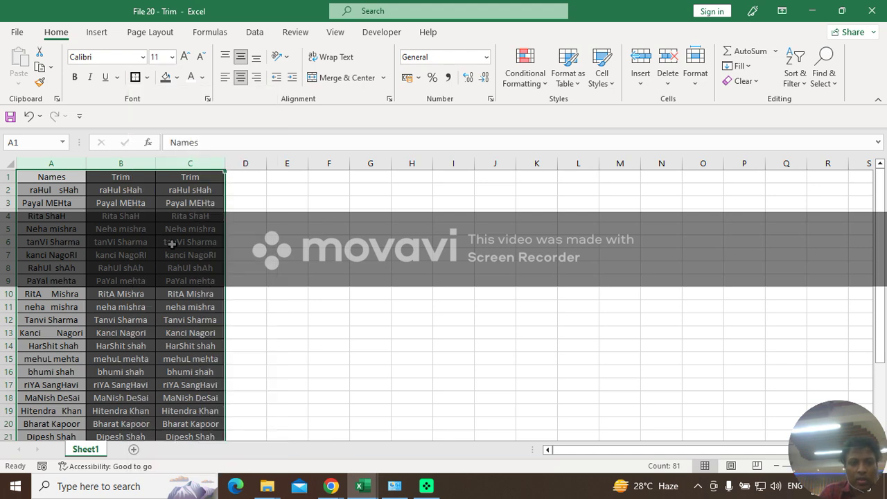
click(257, 178)
key(Left)
key(Left)
key(Left)
click(258, 179)
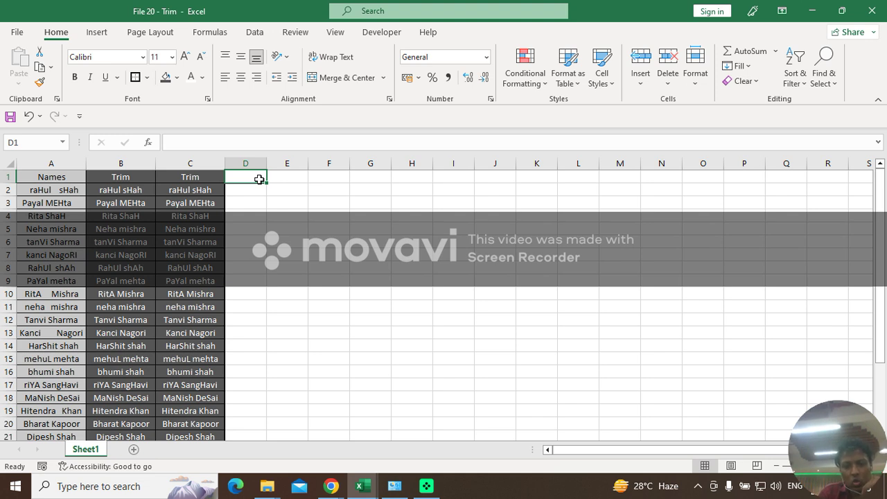
key(Left)
key(Left)
key(Left)
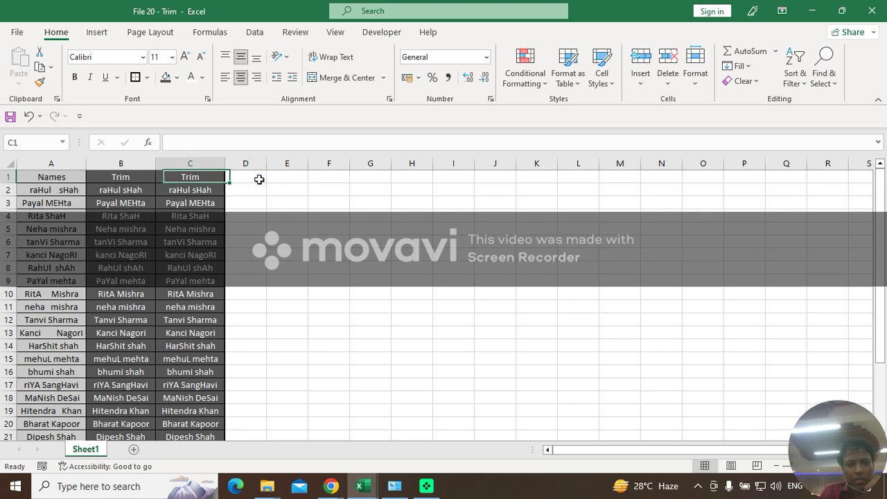
key(Right)
key(Right)
key(Right)
key(Left)
key(Left)
key(Left)
key(Right)
key(Right)
key(Right)
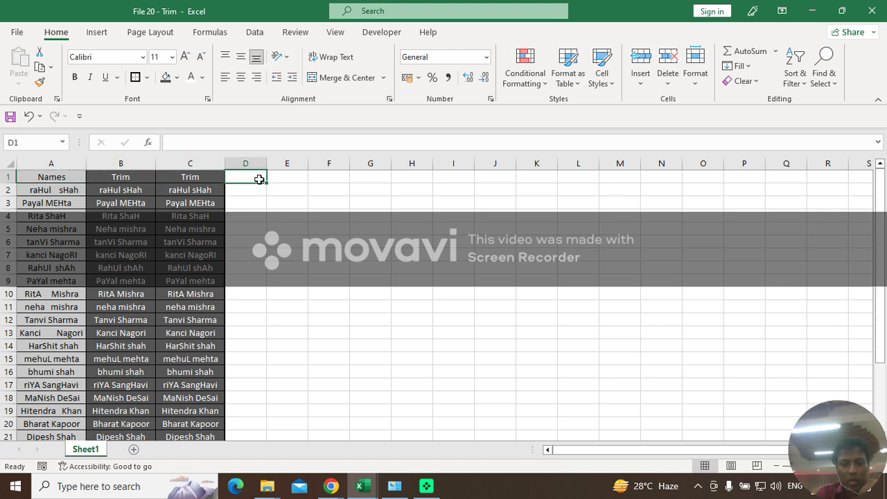
key(Left)
key(Left)
key(Left)
key(Right)
key(Right)
key(Right)
key(Left)
key(Left)
key(Left)
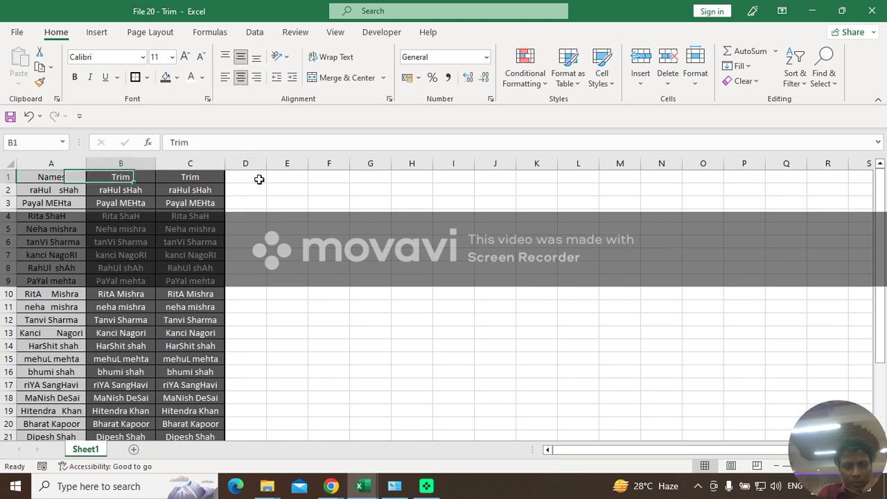
key(Right)
key(Right)
key(Right)
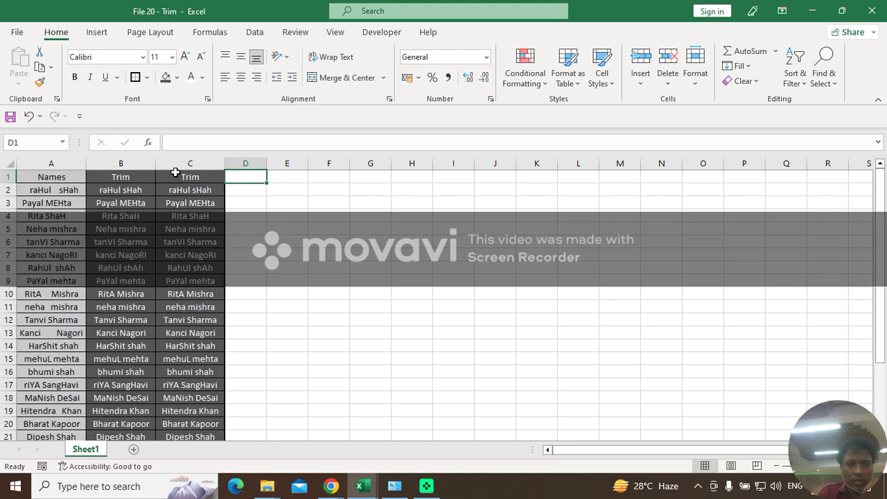
click(57, 178)
key(Right)
key(Right)
key(Right)
key(Right)
key(Left)
key(Left)
key(Left)
key(Left)
key(Right)
key(Right)
key(Right)
key(Left)
key(Left)
key(Left)
key(Right)
key(Right)
key(Right)
key(Left)
key(Left)
key(Left)
key(Right)
key(Right)
key(Right)
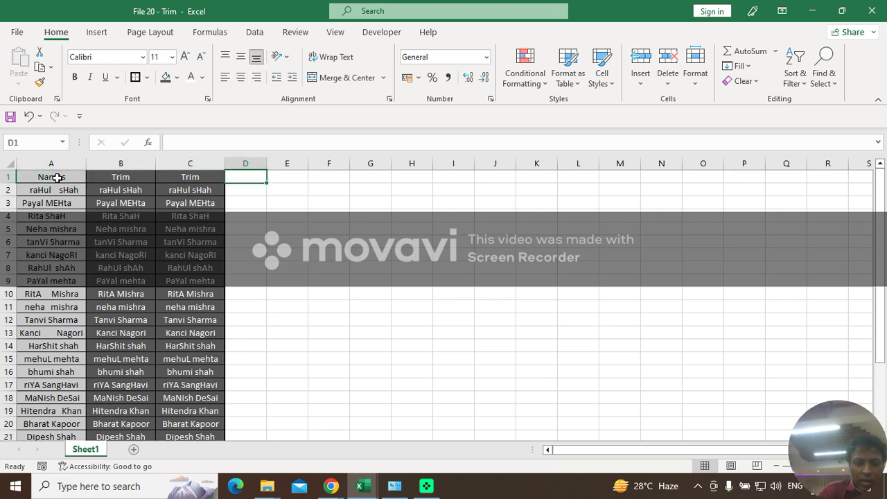